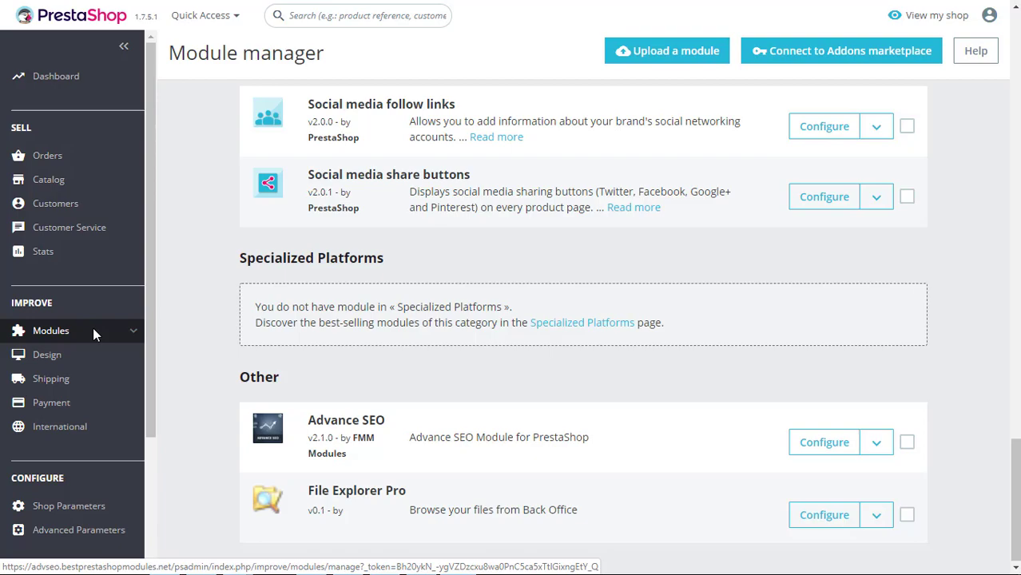
Expand Modules in the sidebar and open the Advance SEO module's configuration page.
left_click(93, 330)
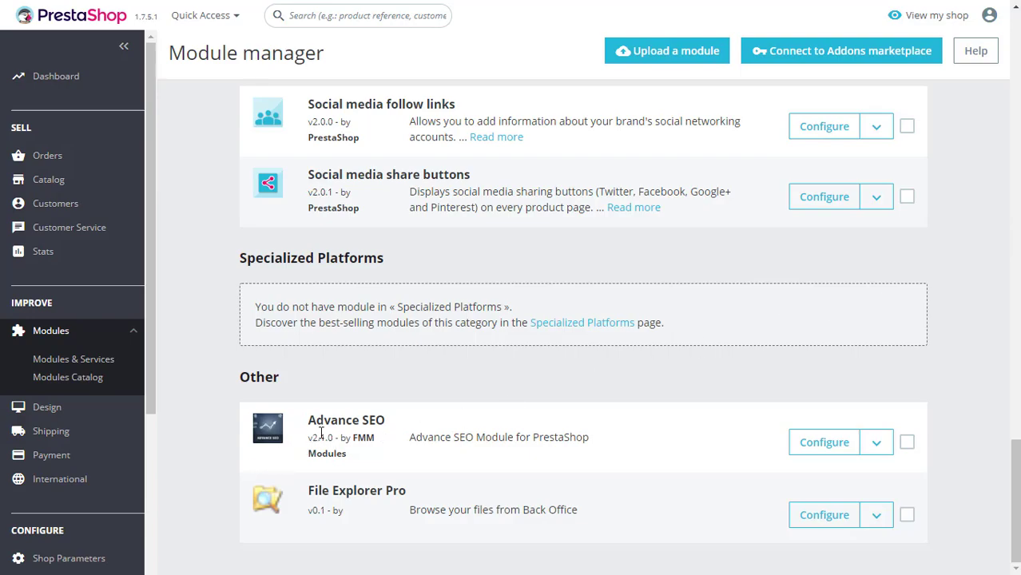
left_click(820, 444)
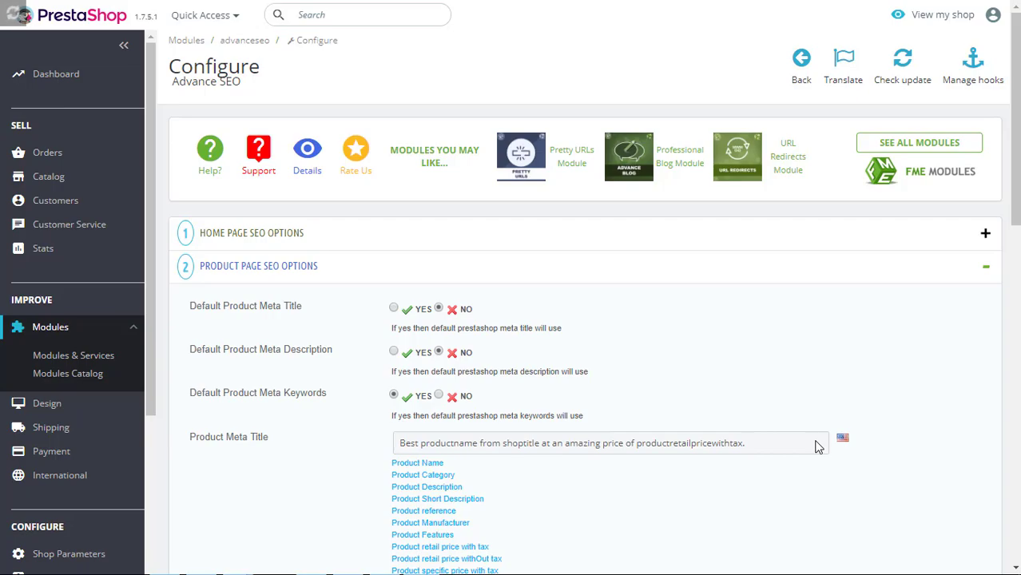
left_click_drag(1013, 128, 1017, 396)
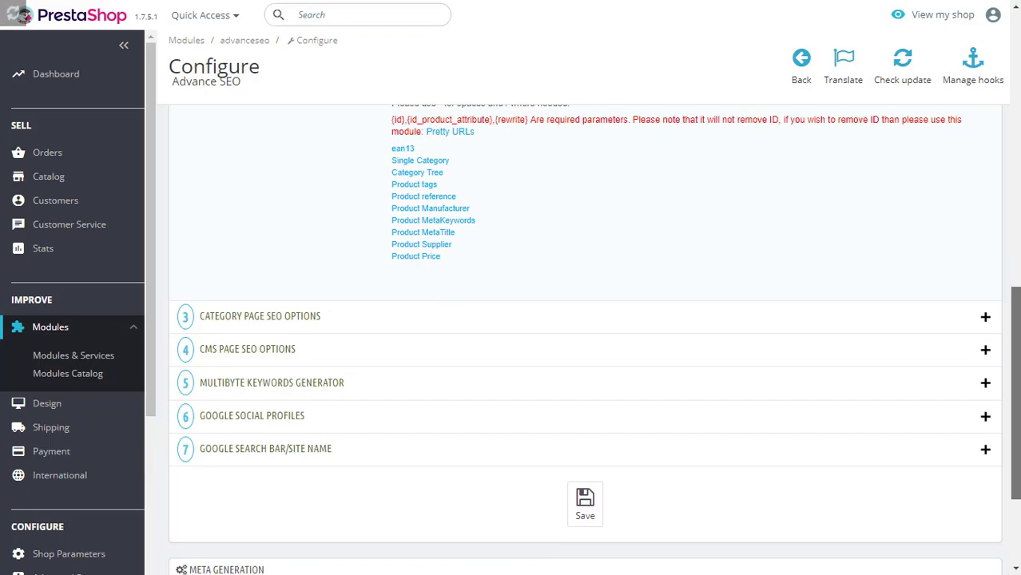
left_click_drag(1017, 396, 1019, 394)
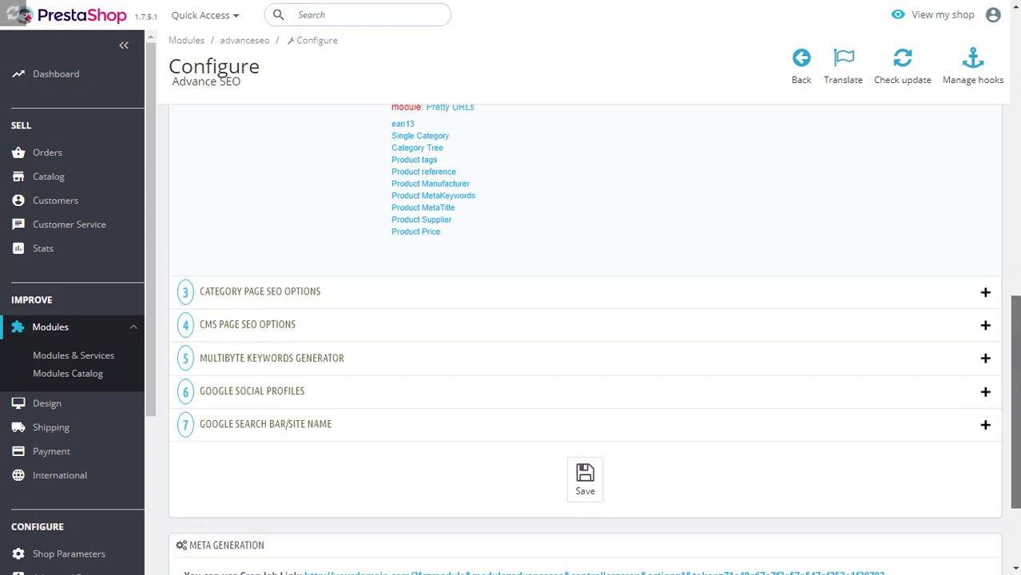
left_click_drag(1019, 393, 1019, 146)
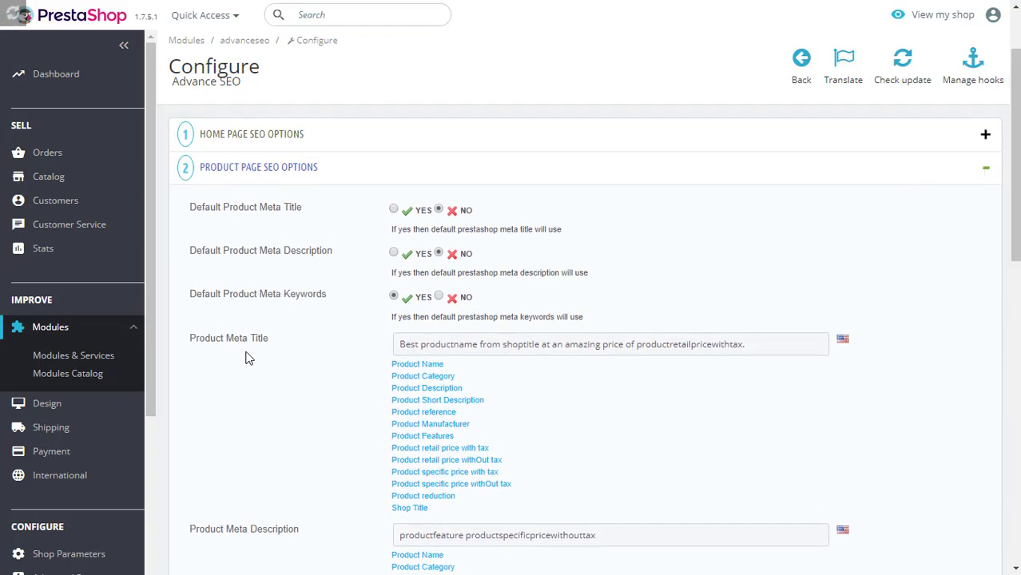
left_click(767, 345)
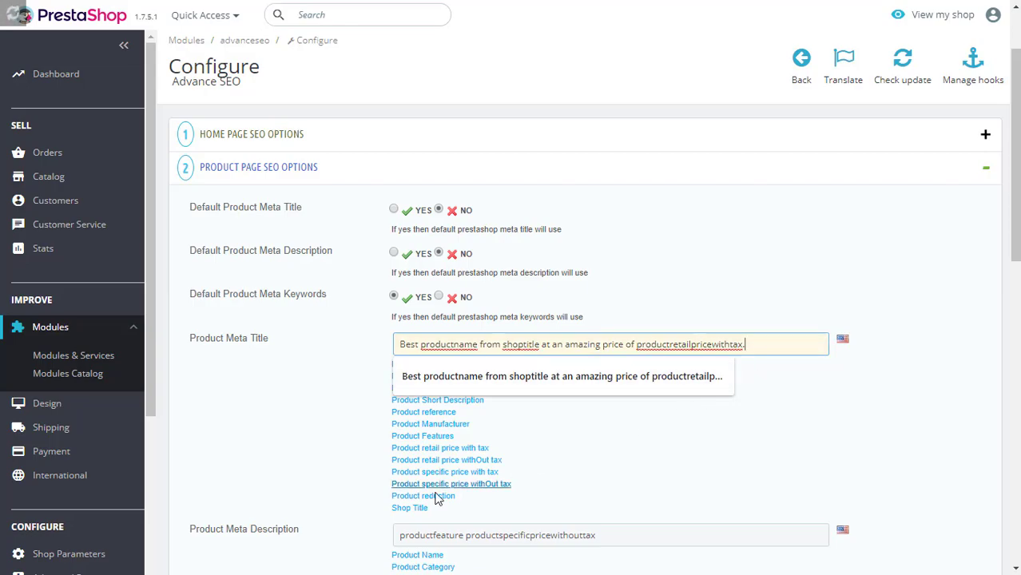
left_click(409, 508)
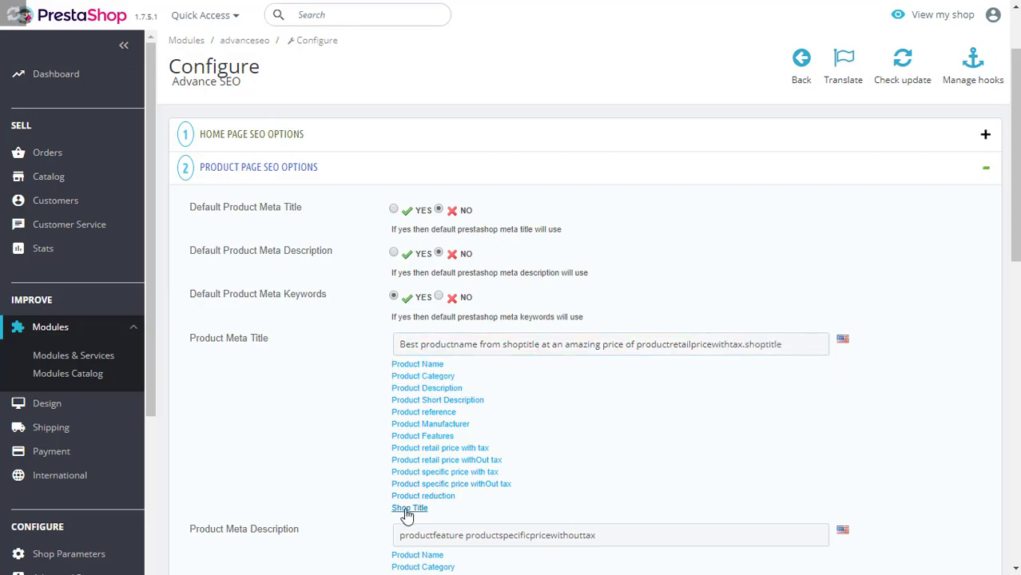
left_click(784, 345)
left_click_drag(783, 344, 744, 348)
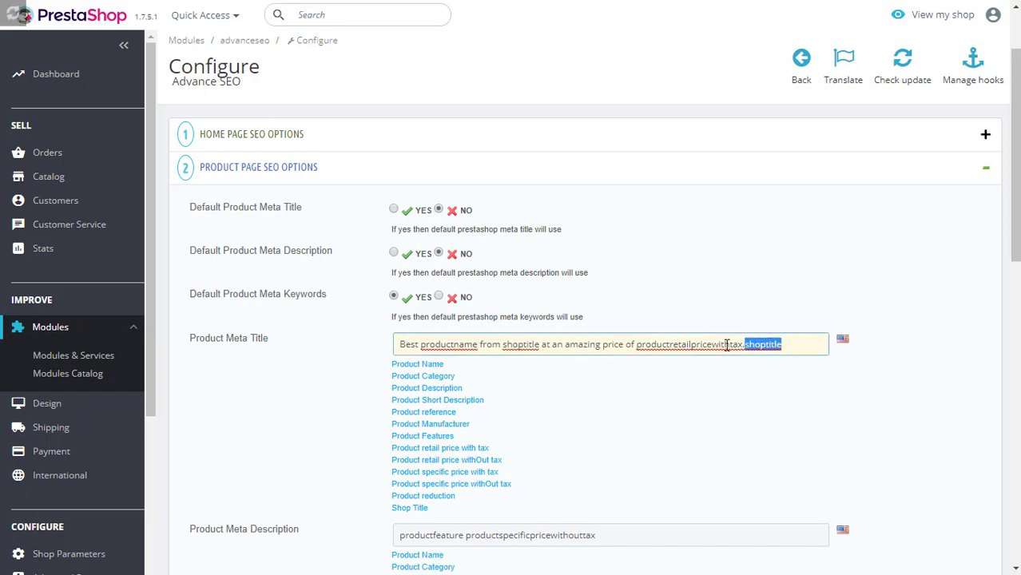
key("BackSpace")
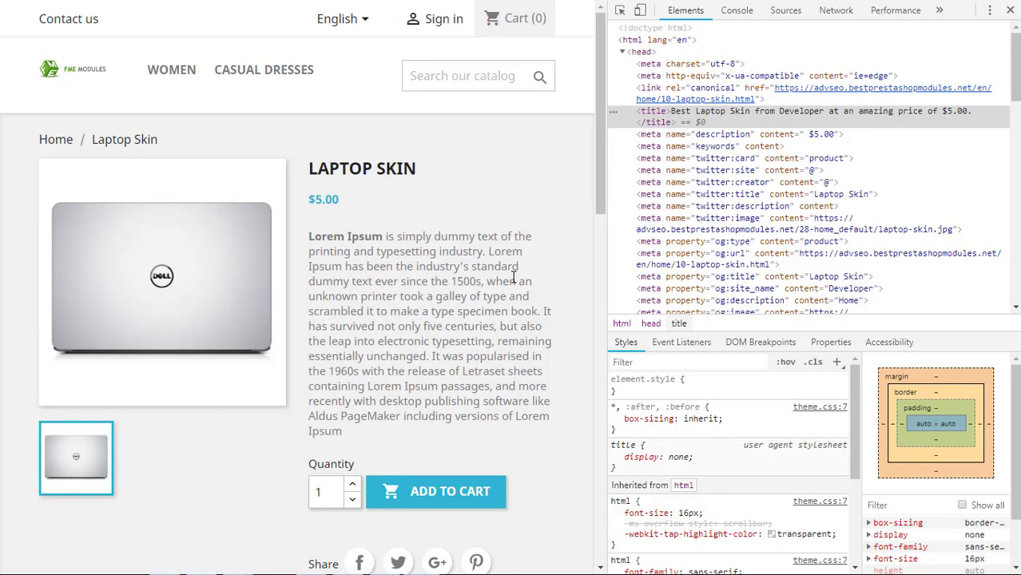
Inspect the Laptop Skin product page's generated <title> element in DevTools.
left_click(707, 120)
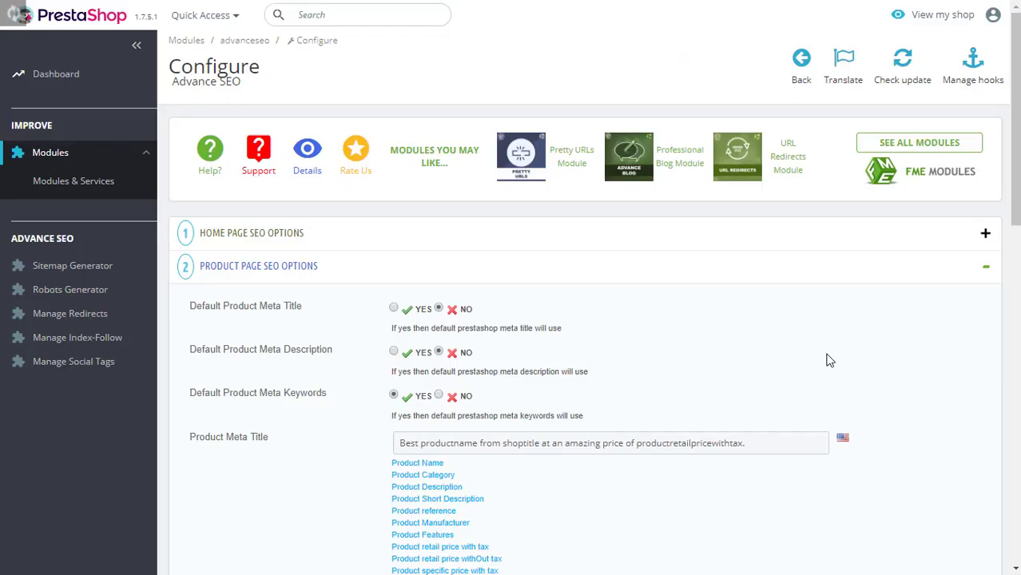
Expand Multibyte Keywords Generator, Google Social Profiles and Google Search Bar/Site Name, then go to Sitemap Generator.
left_click_drag(1013, 160, 1011, 374)
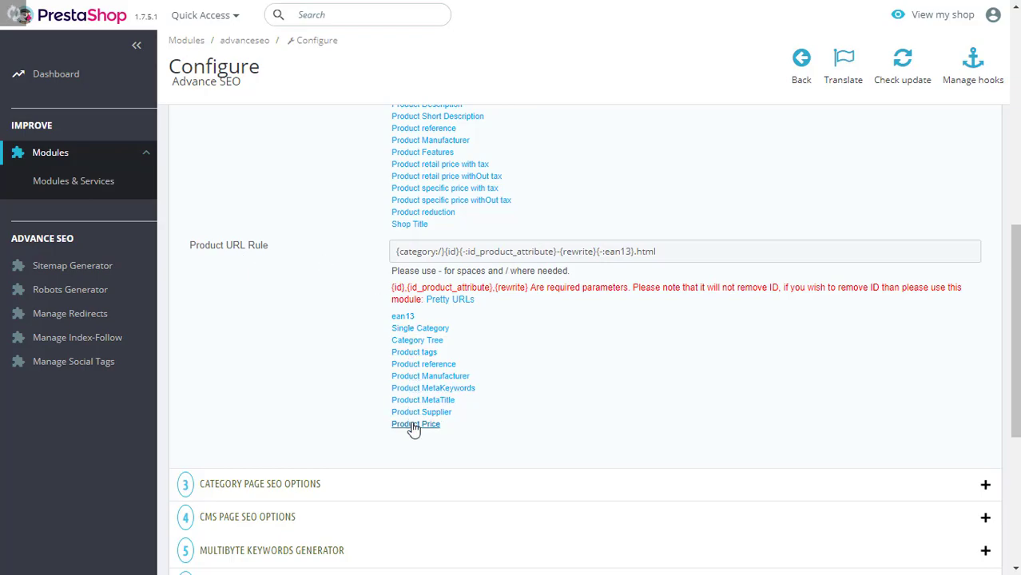
scroll(384, 255, "down", 4)
left_click(407, 201)
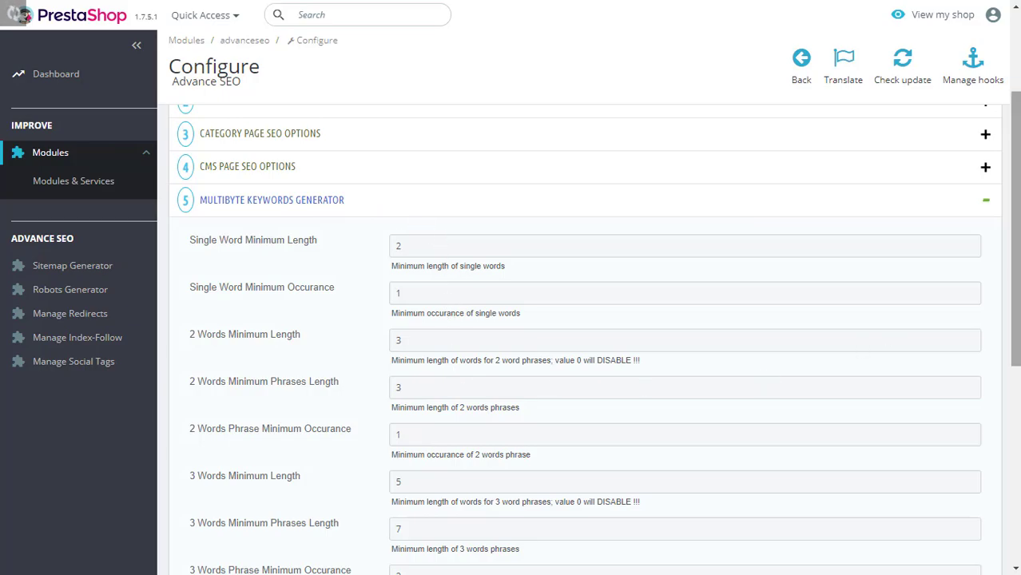
left_click_drag(1018, 200, 1017, 317)
scroll(957, 347, "down", 1)
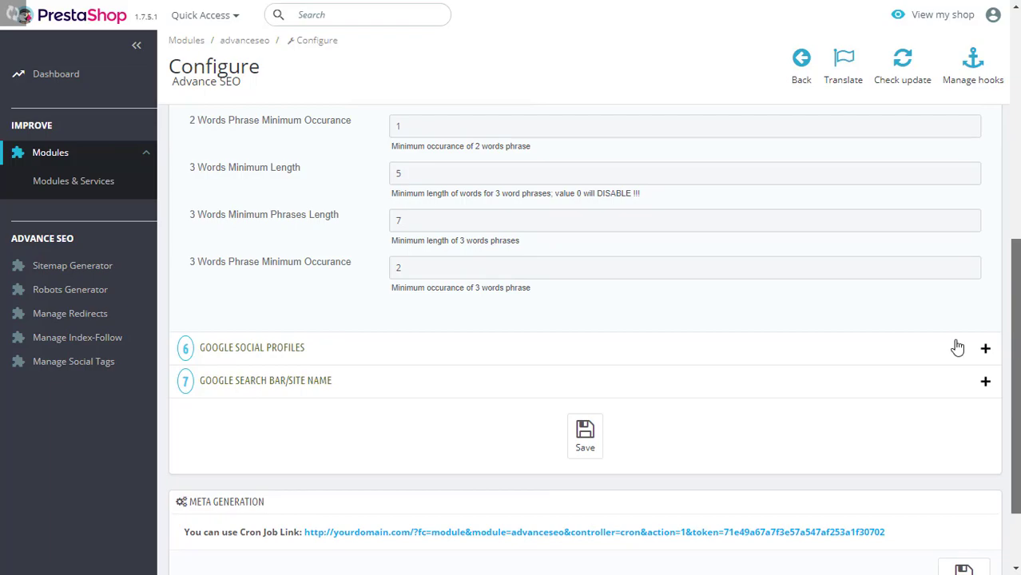
left_click(262, 356)
scroll(1016, 296, "up", 2)
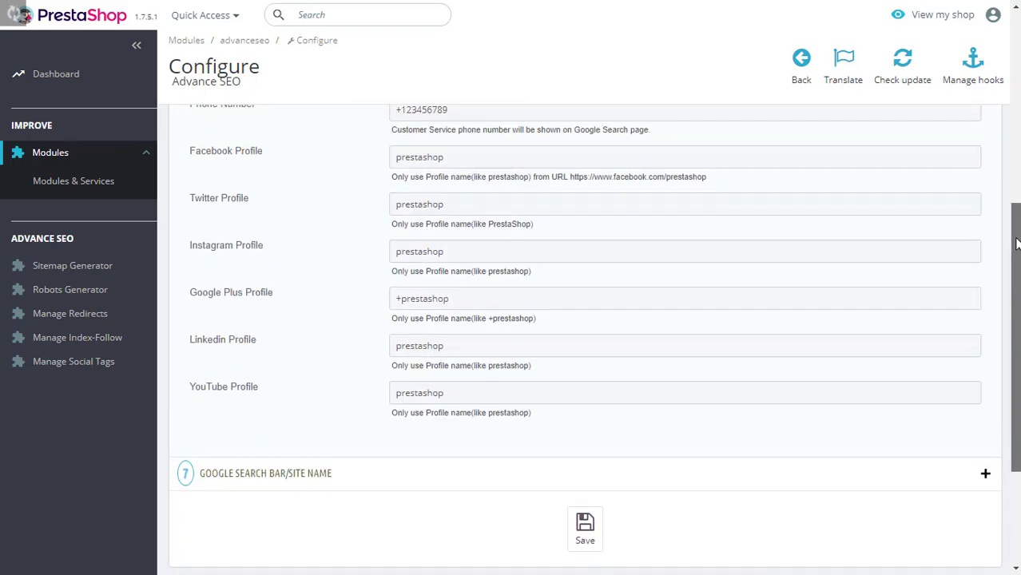
scroll(380, 340, "down", 4)
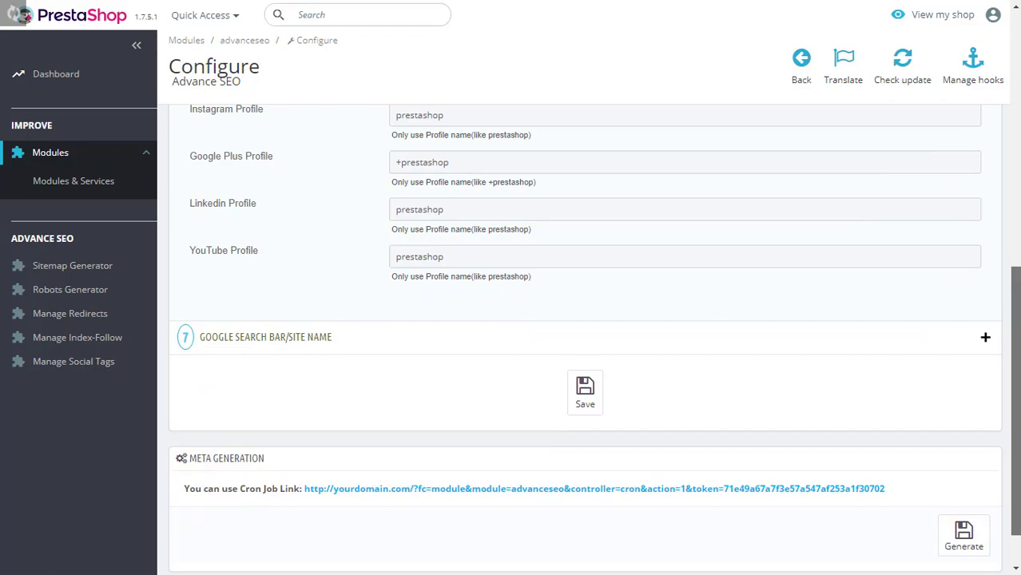
left_click(315, 332)
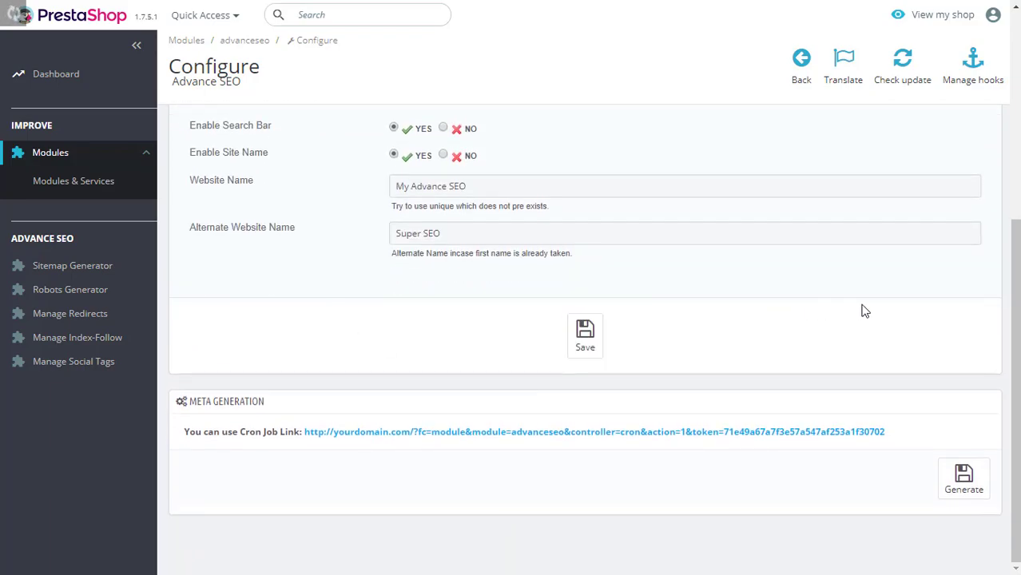
left_click_drag(1015, 313, 1011, 230)
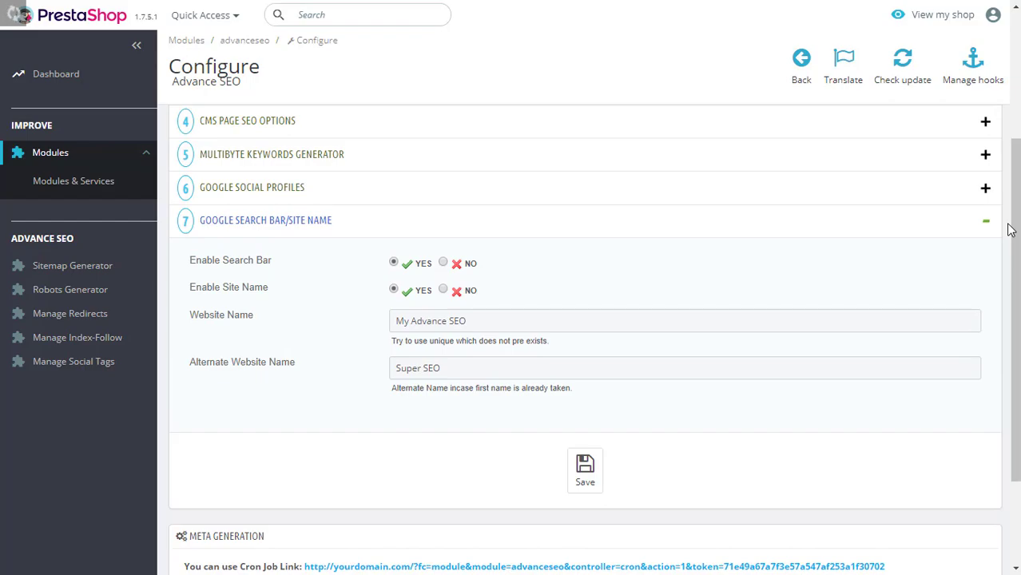
left_click(101, 266)
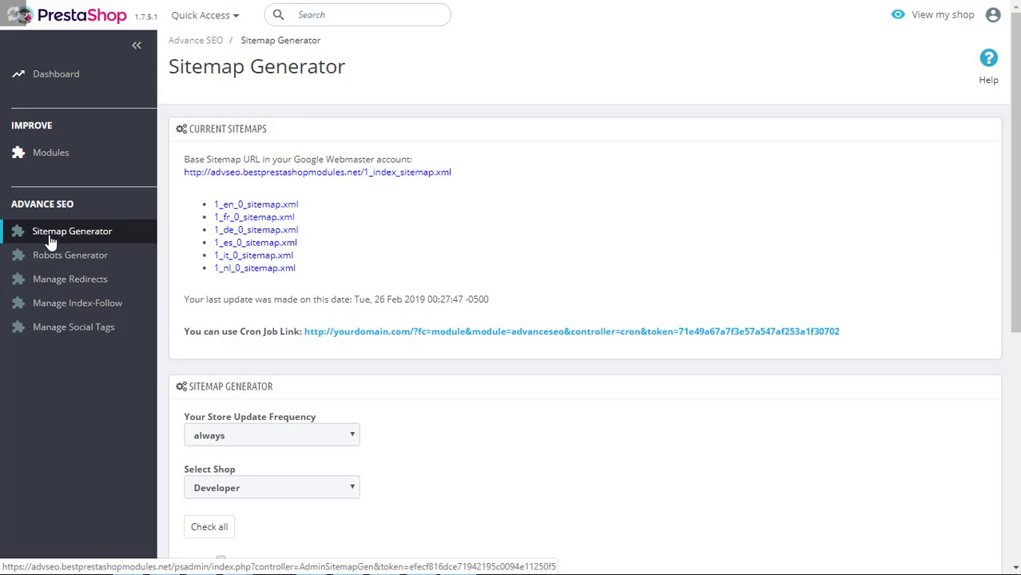
Review the sitemap's shop options and keep the update frequency at 'always'.
scroll(271, 336, "down", 2)
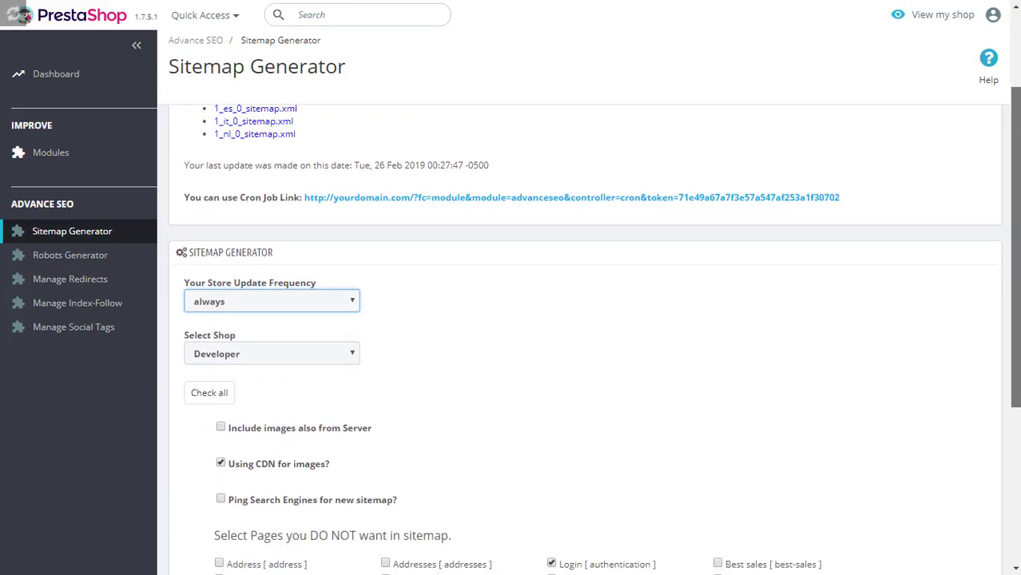
scroll(624, 232, "down", 1)
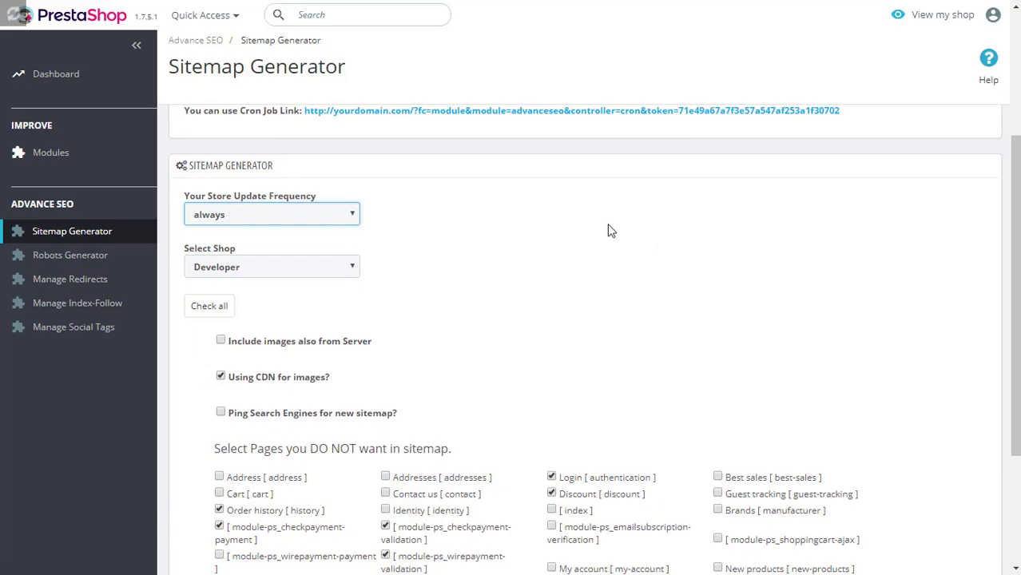
left_click(254, 269)
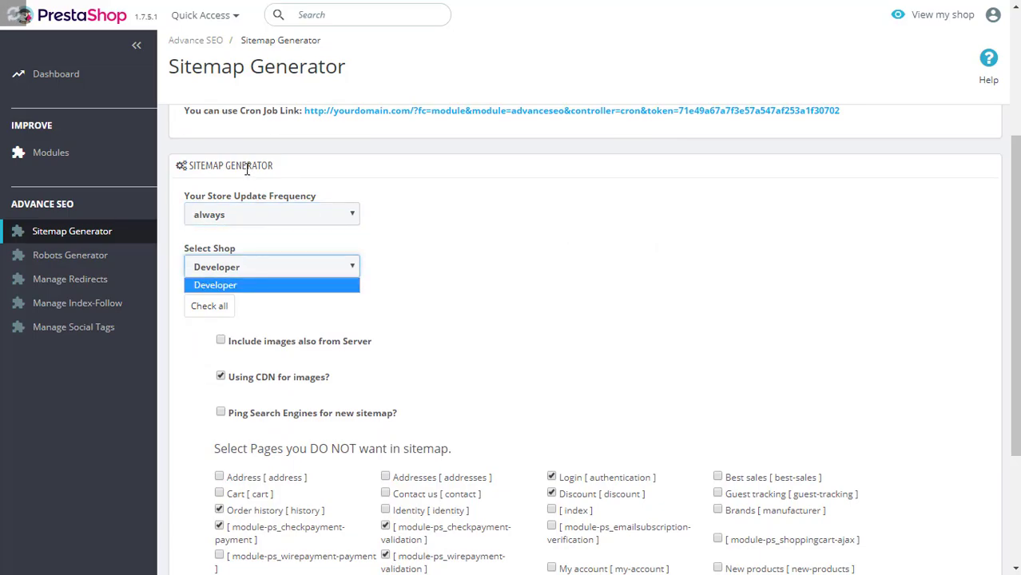
left_click(269, 215)
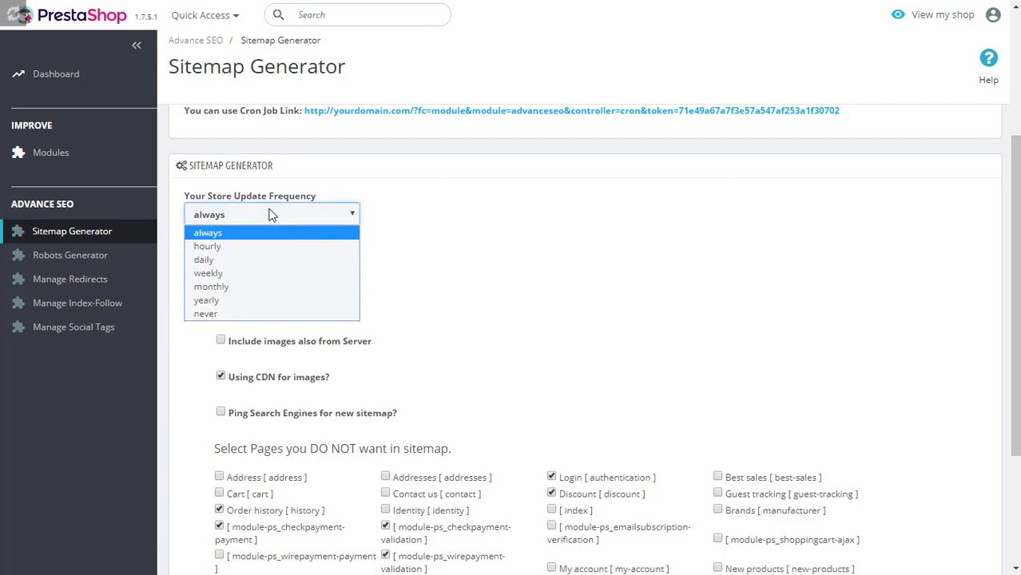
left_click(622, 251)
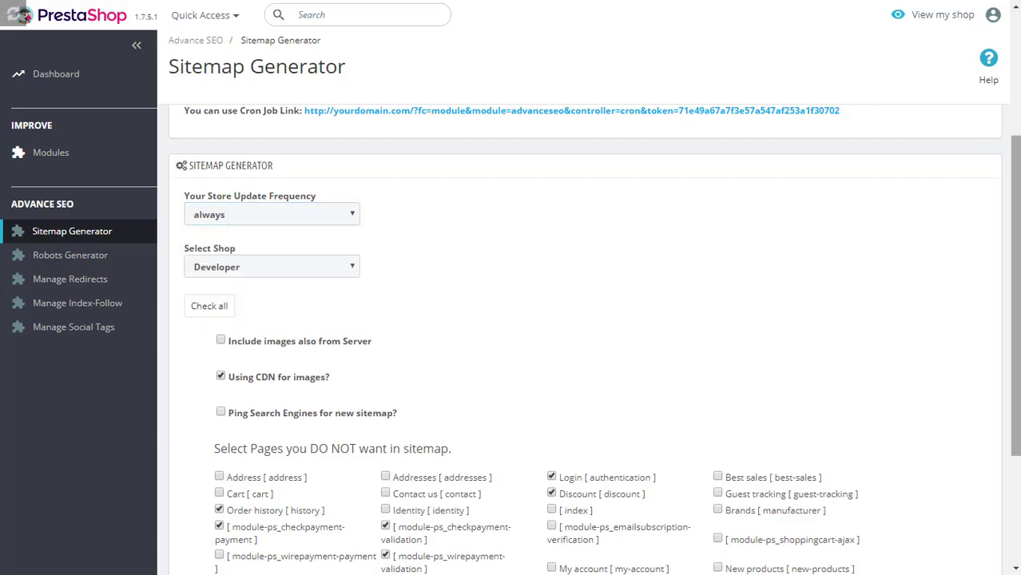
Scroll back up and go to the Robots Generator page.
left_click_drag(1018, 211, 1019, 317)
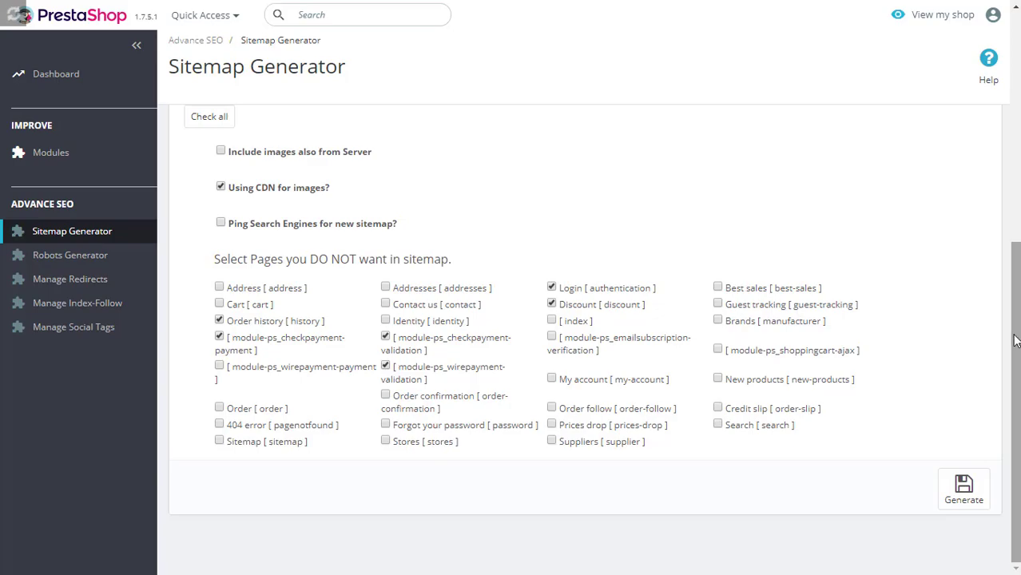
scroll(1015, 341, "up", 3)
scroll(1015, 341, "up", 5)
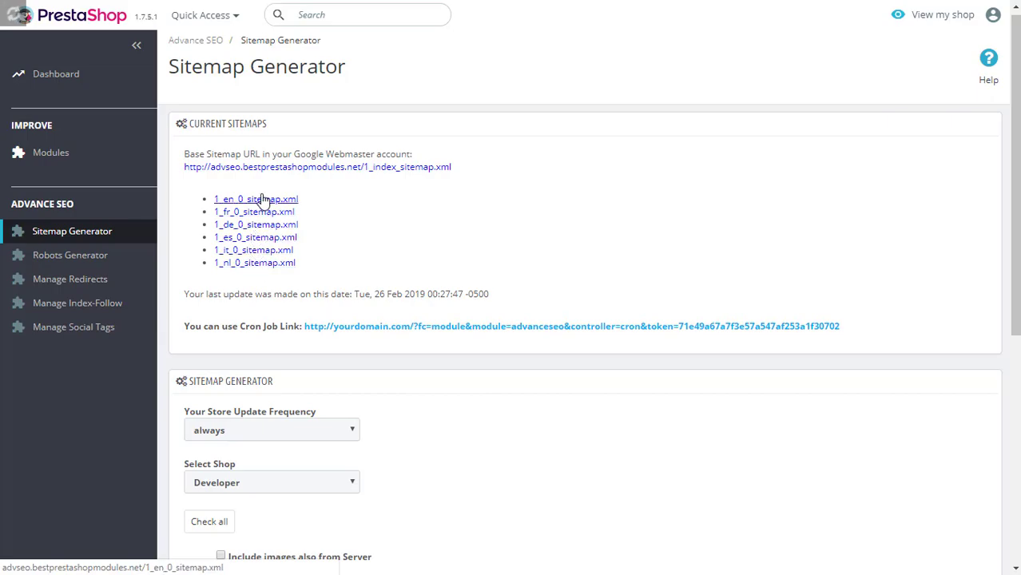
left_click(70, 255)
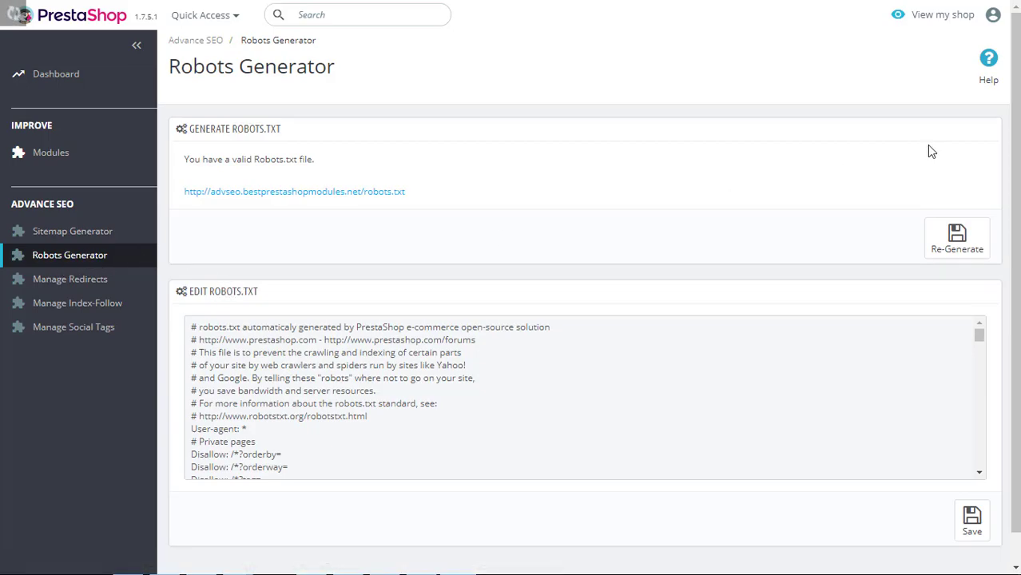
Scroll the Edit Robots.txt text down to the Disallow rules, then go to Manage Redirects.
scroll(930, 151, "down", 1)
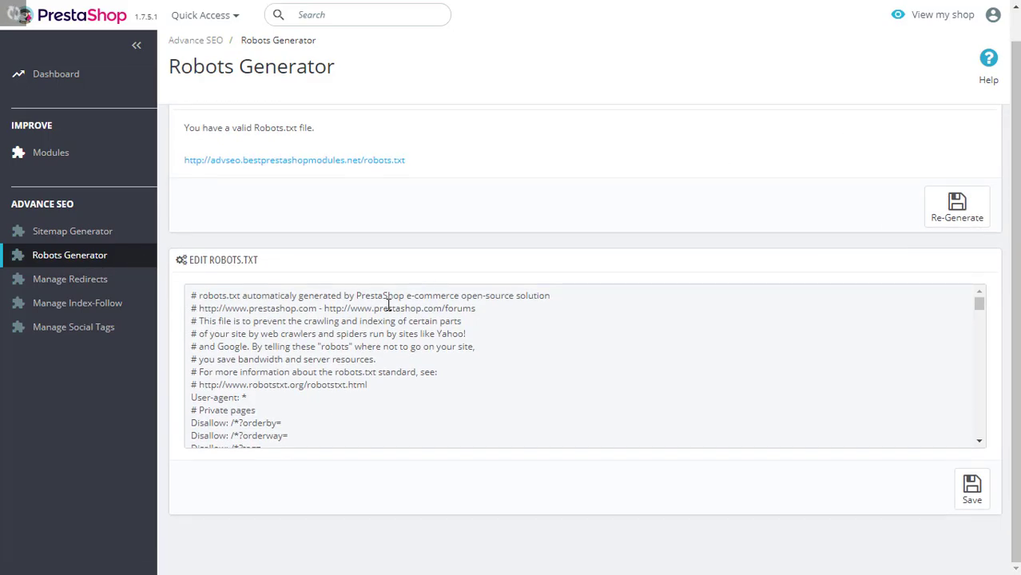
left_click(980, 308)
left_click_drag(979, 307, 988, 406)
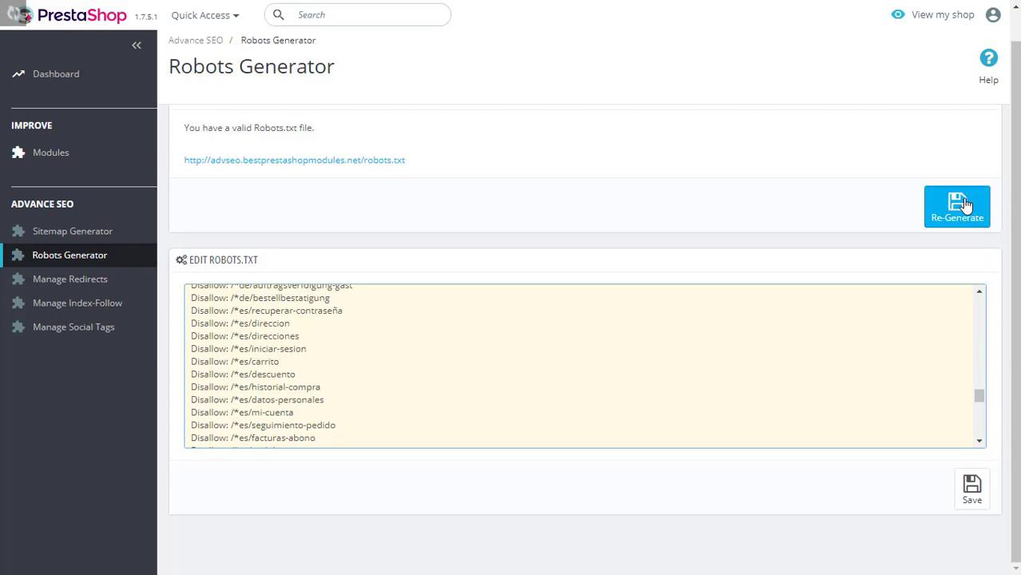
left_click(137, 280)
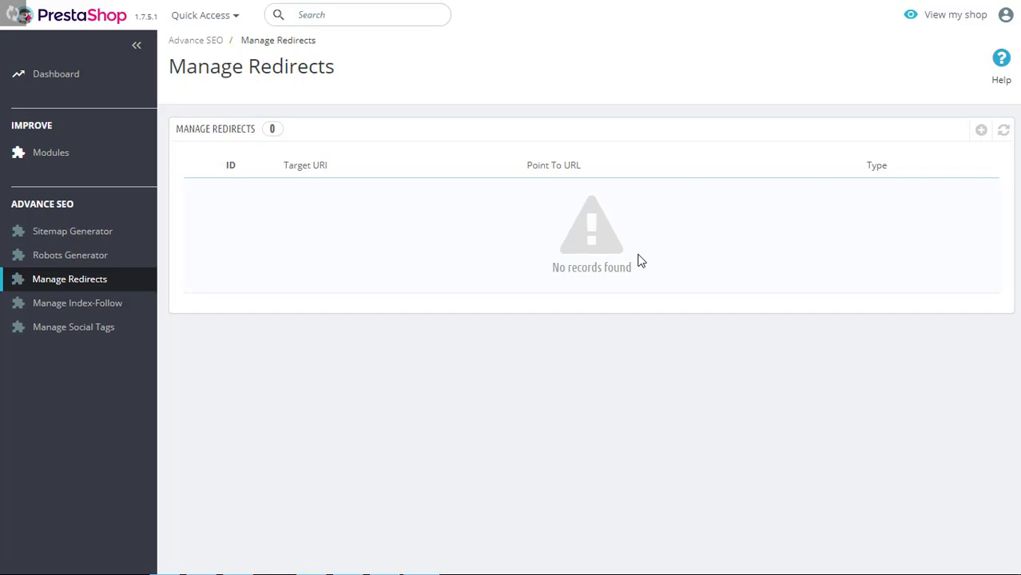
Start a new redirect, check the redirect types keeping 301, then go to Manage Index-Follow.
left_click(981, 133)
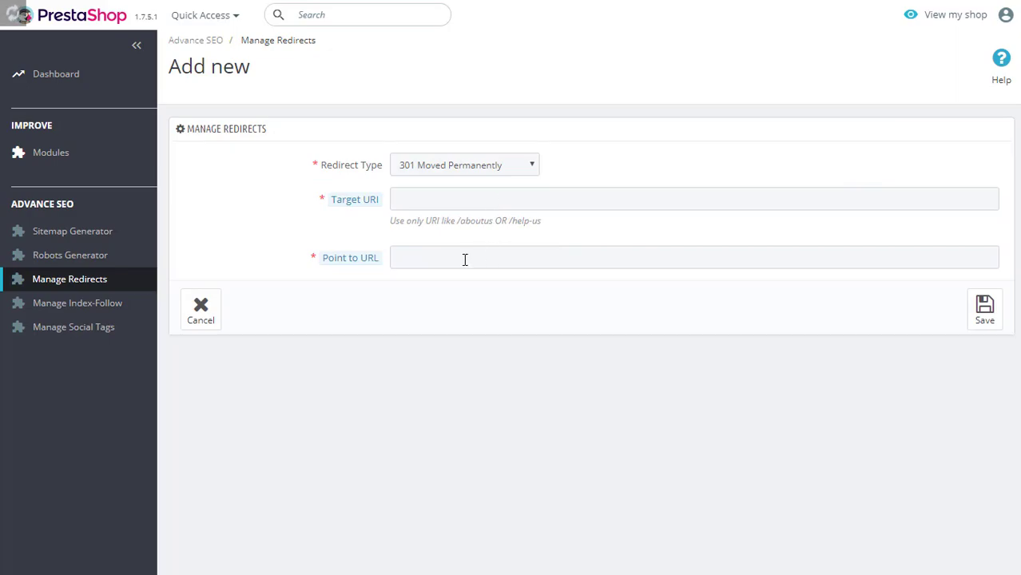
left_click(531, 168)
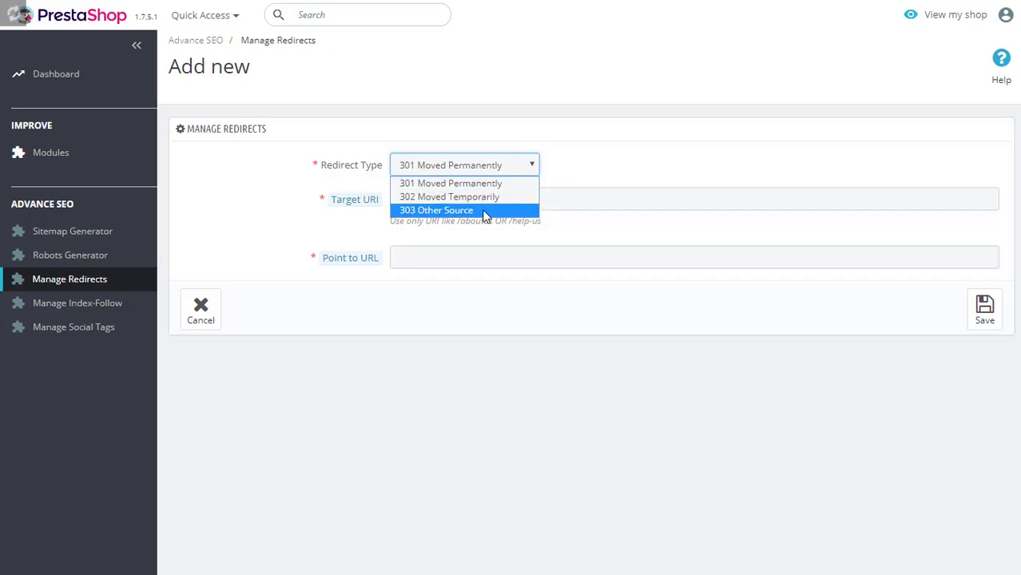
left_click(620, 157)
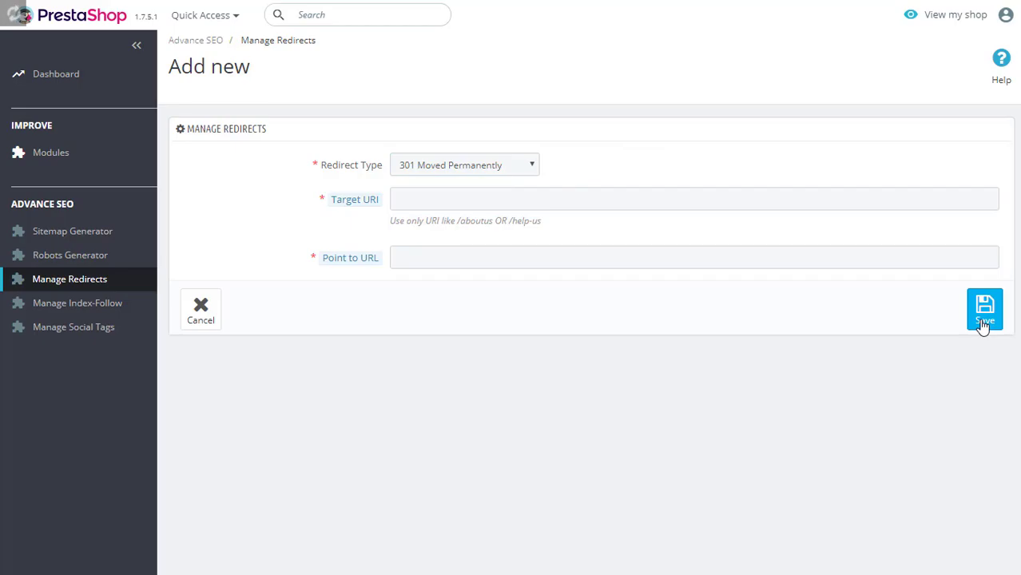
left_click(96, 303)
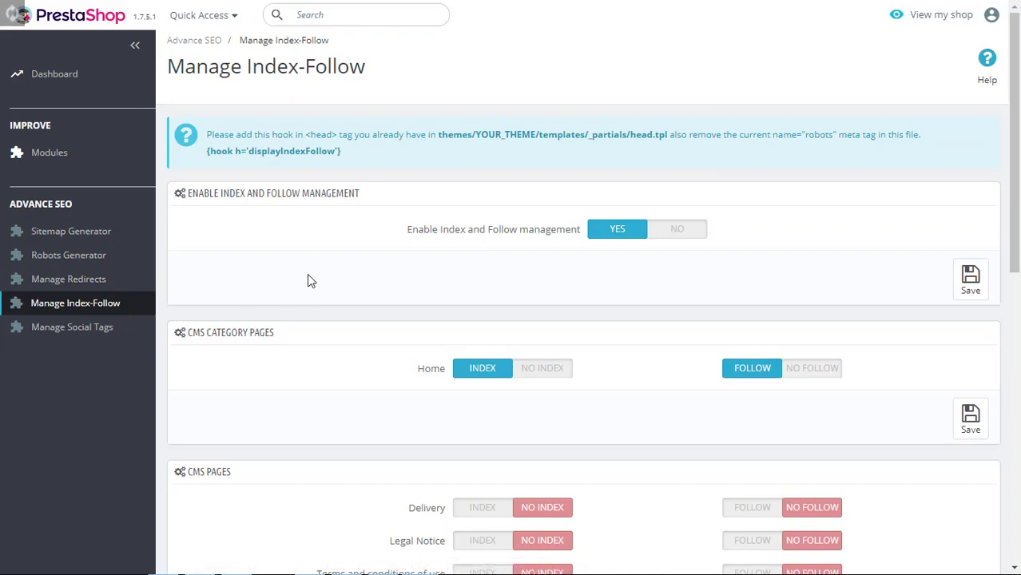
Toggle the Home category's INDEX and FOLLOW on and back off, leaving it no index, no follow.
left_click_drag(1015, 111, 1020, 357)
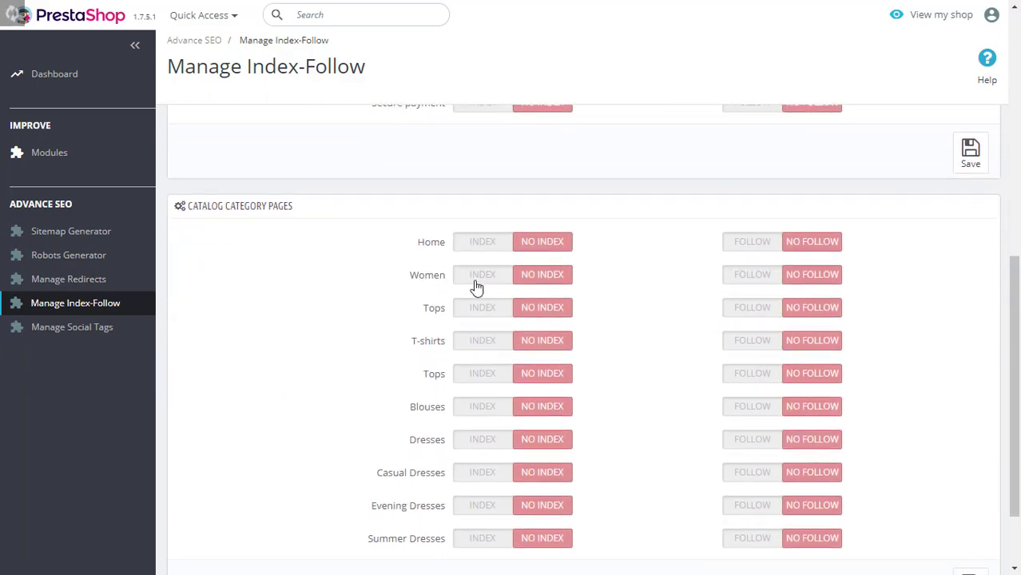
left_click(505, 253)
left_click(551, 252)
left_click(780, 254)
left_click(809, 252)
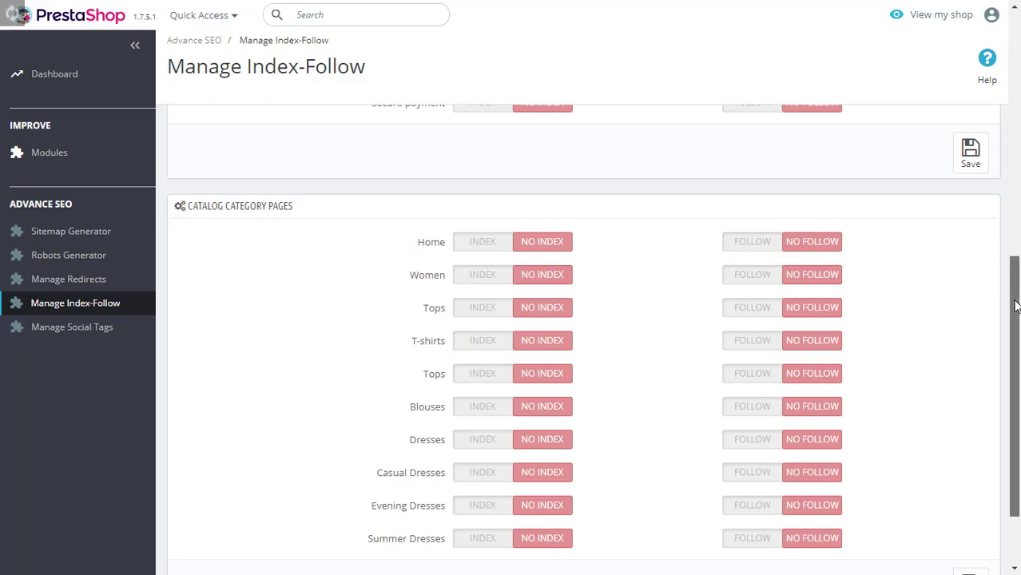
scroll(1015, 301, "up", 1)
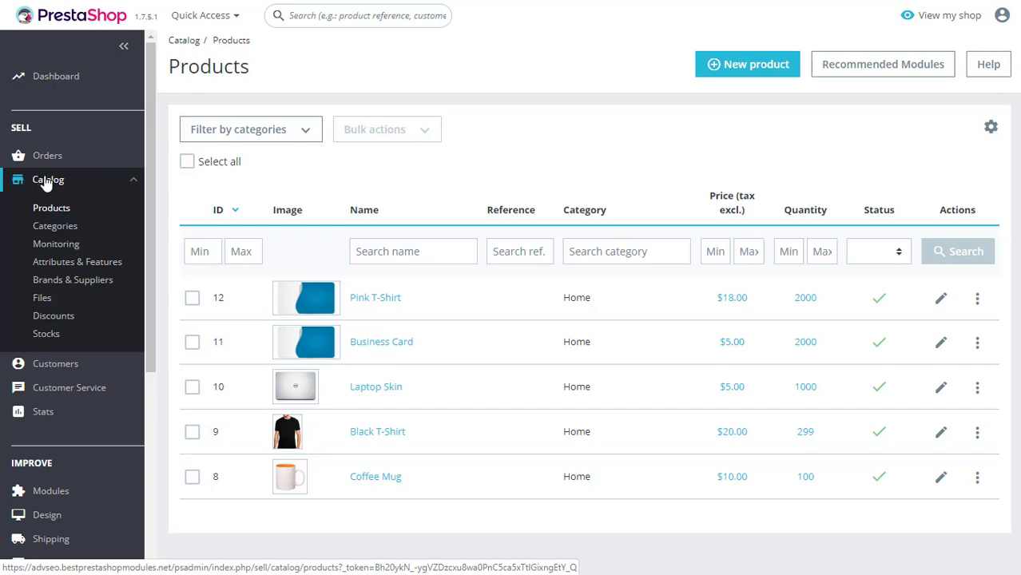
Open the Pink T-Shirt product's Advance SEO settings from its Modules tab.
left_click(379, 307)
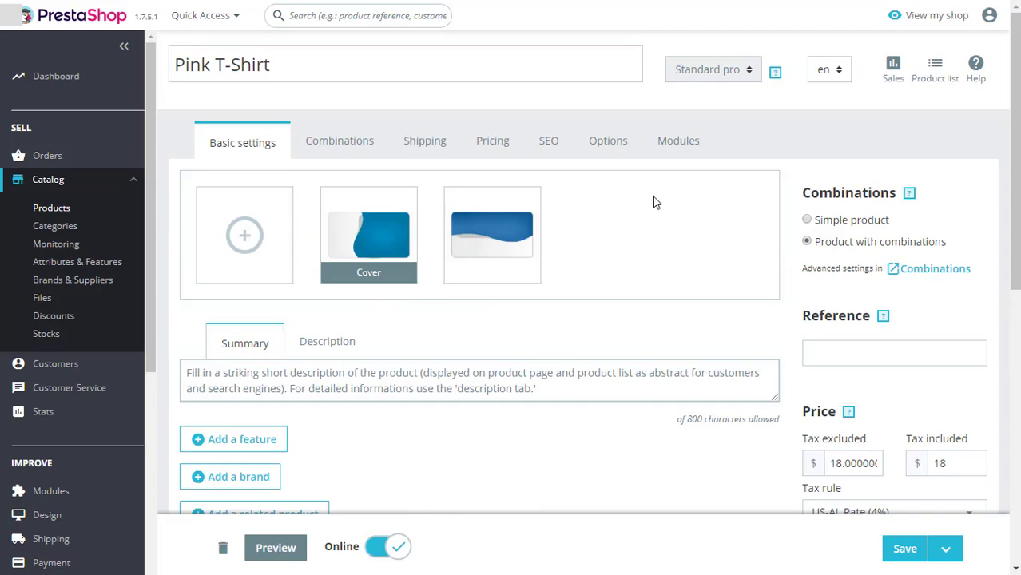
left_click(683, 136)
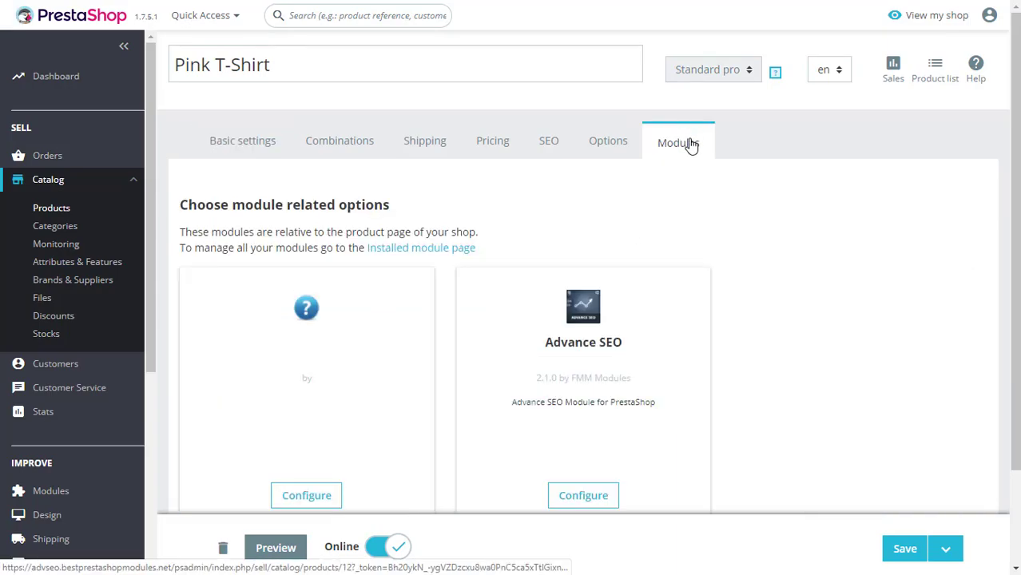
left_click(599, 497)
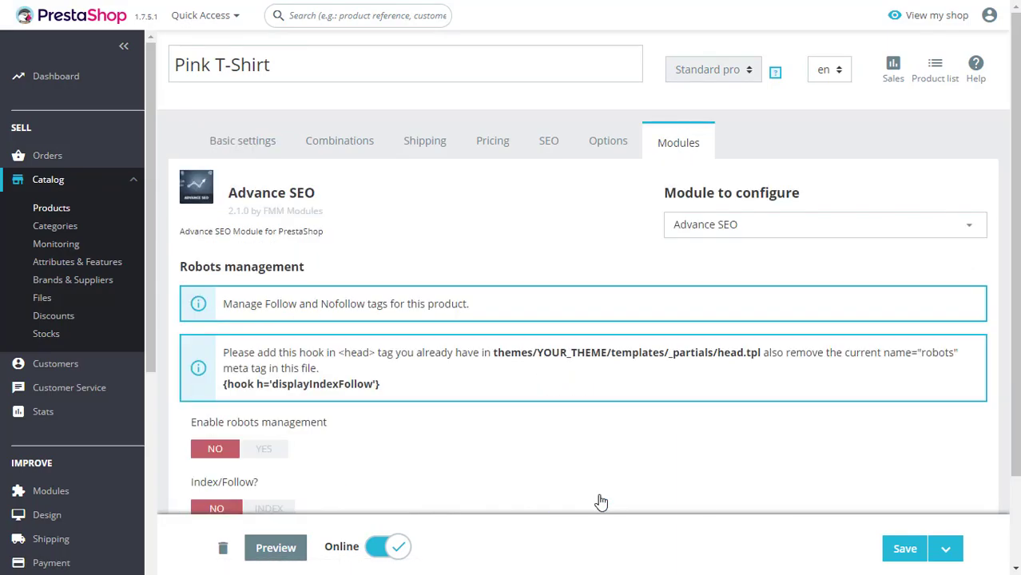
scroll(384, 280, "down", 3)
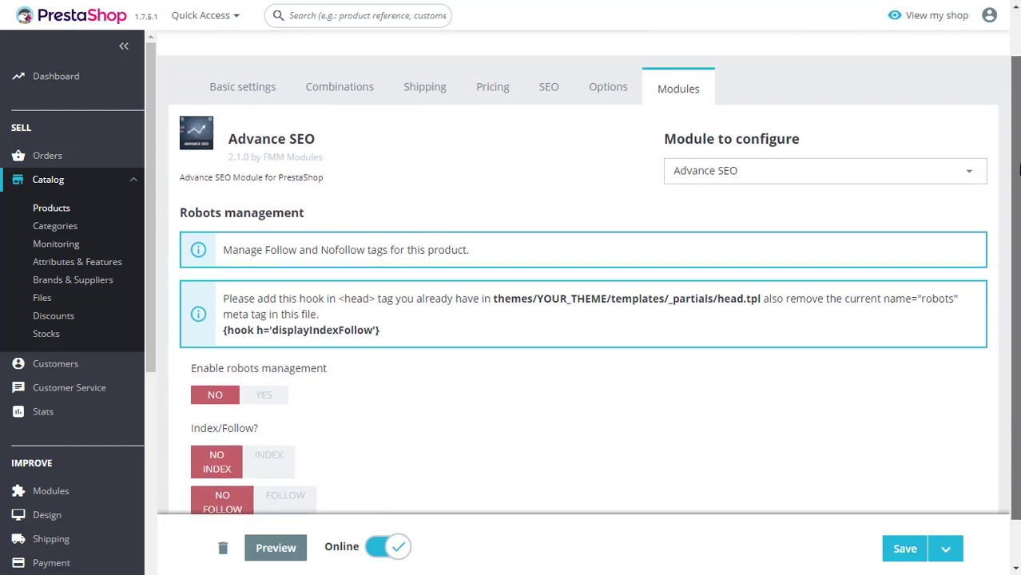
Try the product's robots management and index toggles, then switch both back off.
left_click(259, 345)
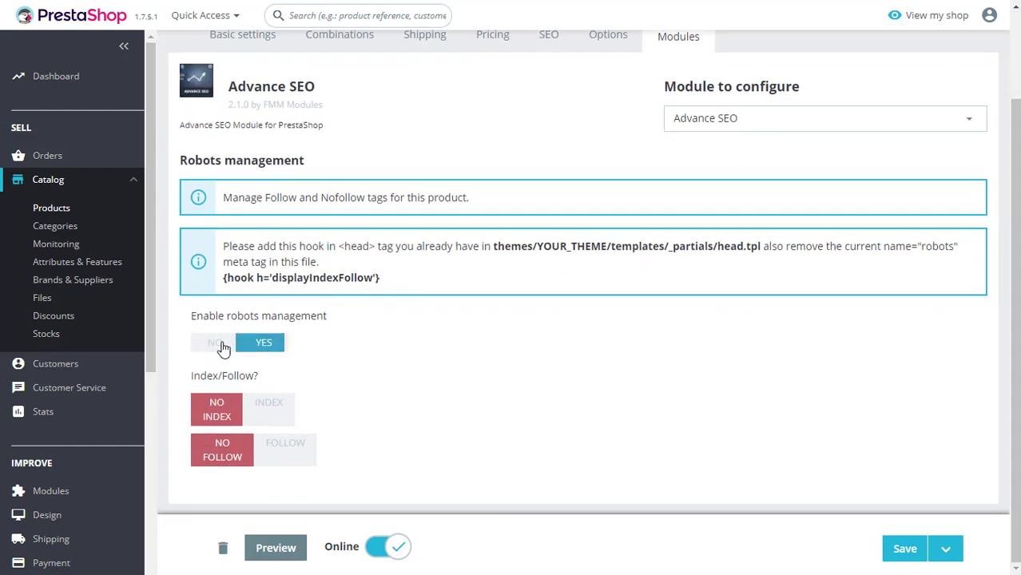
left_click(213, 345)
left_click(271, 416)
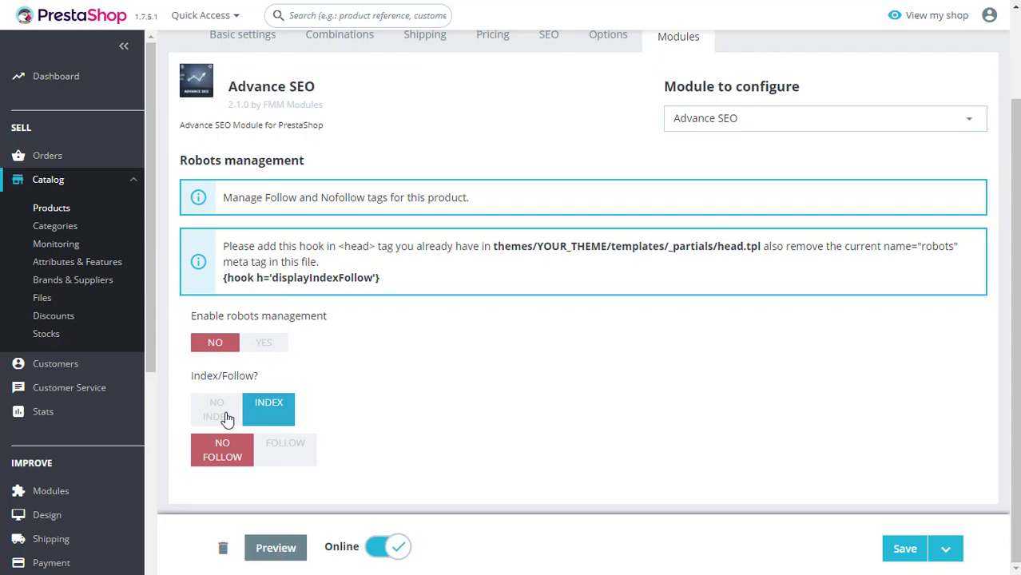
left_click(218, 414)
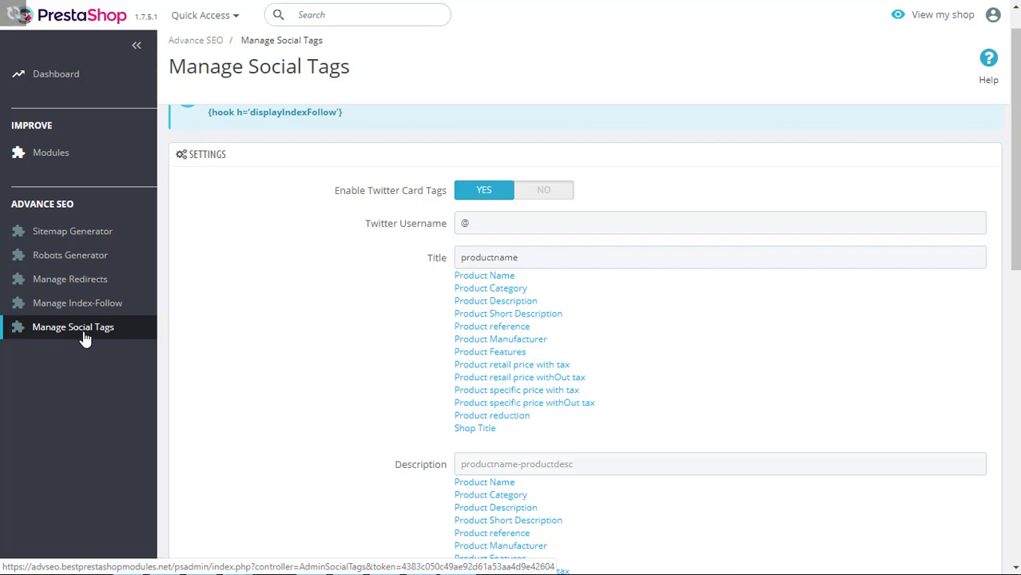
Append productname, productdesc, productreference and productfeature placeholders to the Twitter card title.
mouse_move(1018, 98)
left_mouse_down()
mouse_move(1018, 349)
mouse_move(1019, 94)
left_mouse_up()
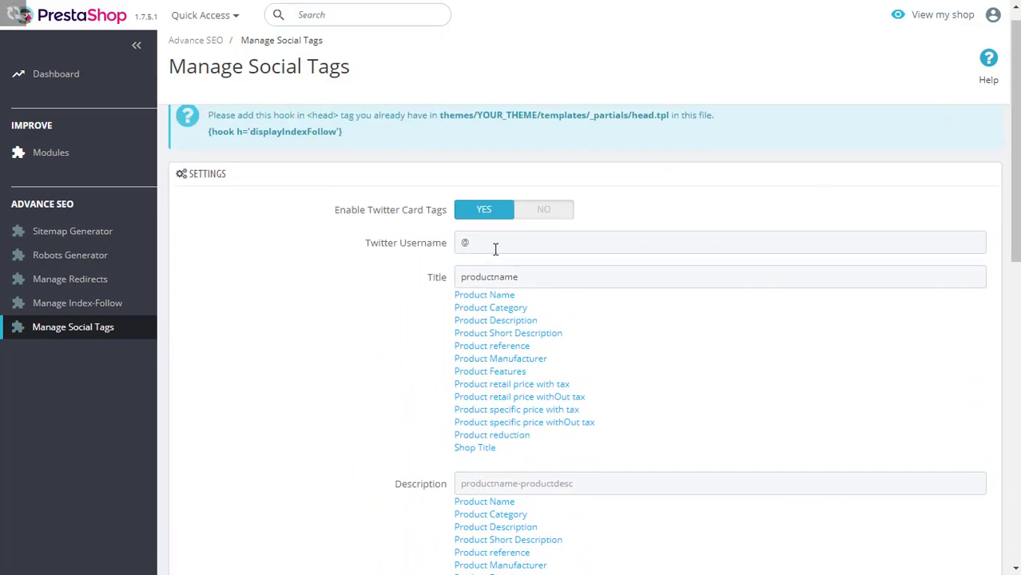
left_click(486, 295)
left_click(495, 323)
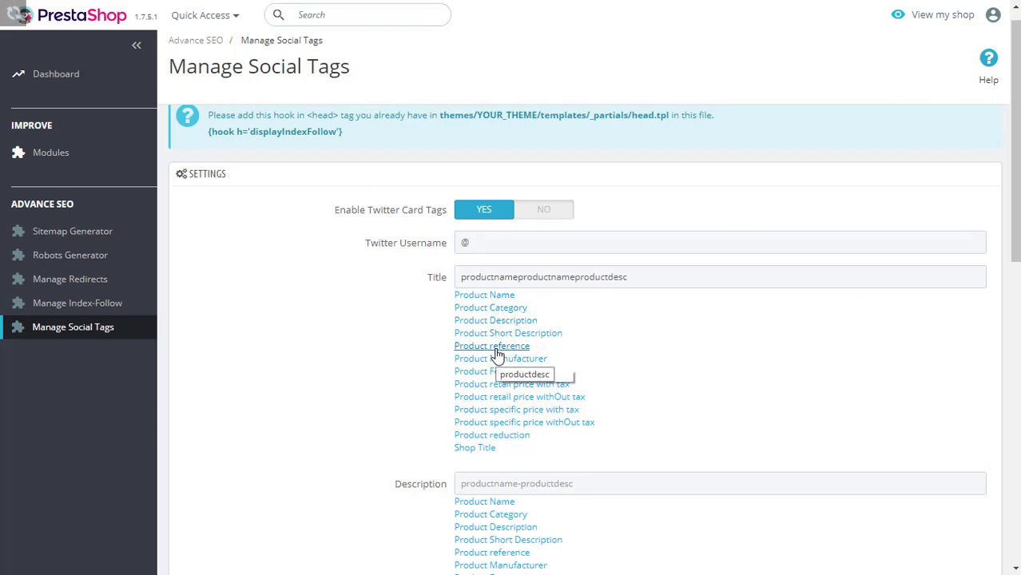
left_click(497, 348)
left_click(501, 373)
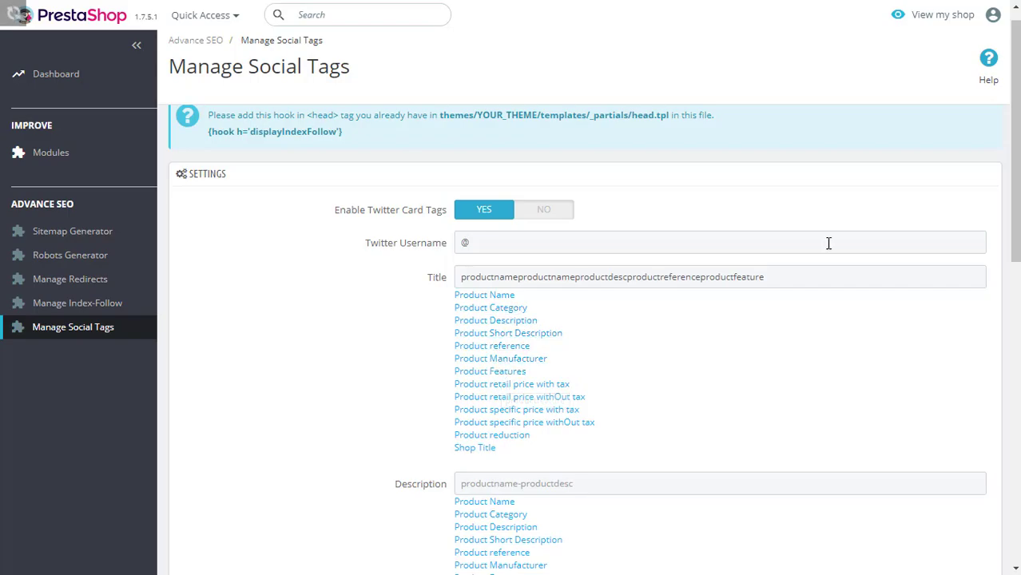
scroll(828, 244, "down", 1)
Add specific price without tax, specific price with tax and retail price with tax placeholders to the Facebook title.
left_click_drag(1017, 183, 1017, 374)
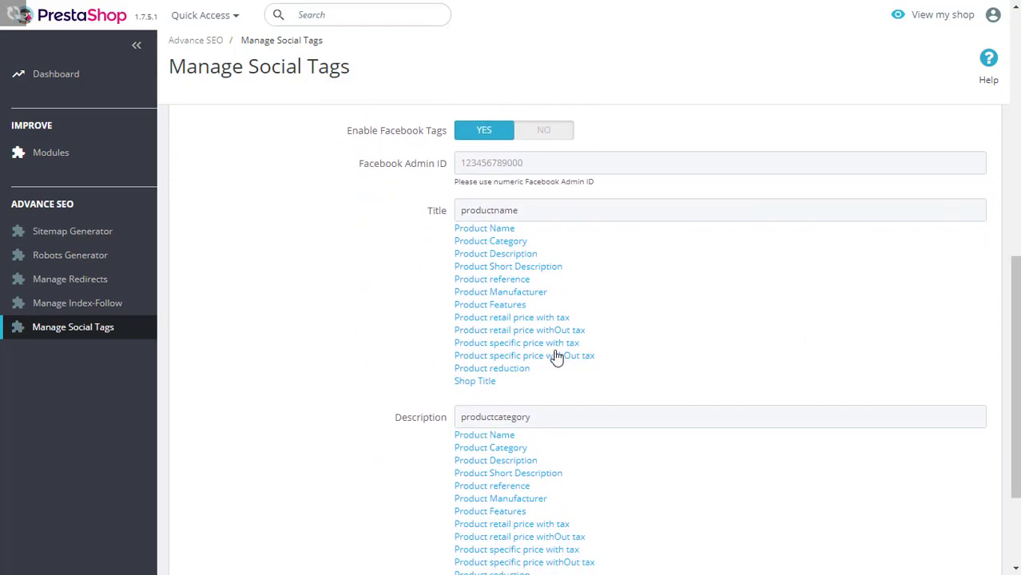
left_click(515, 356)
left_click(506, 345)
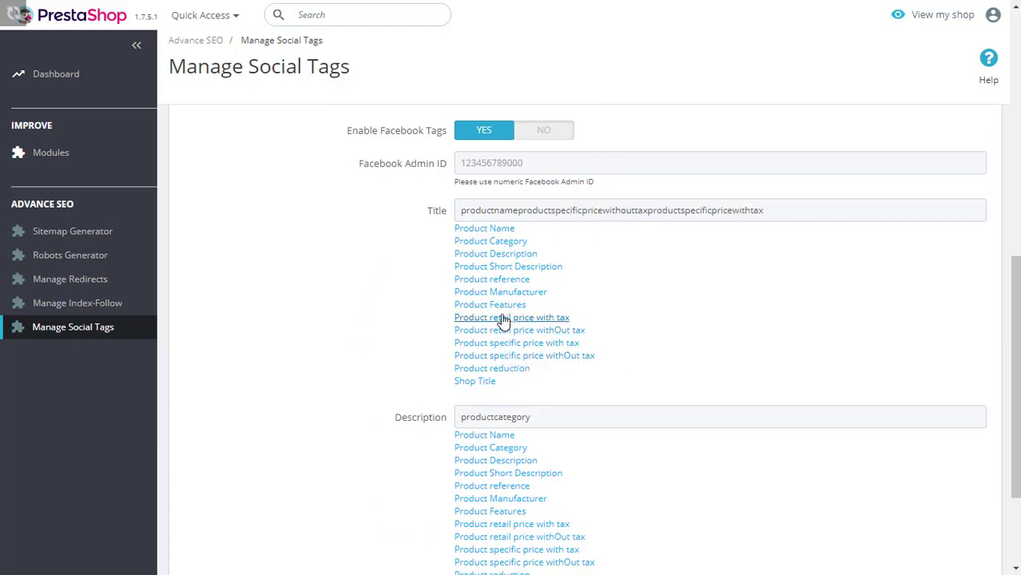
left_click(502, 319)
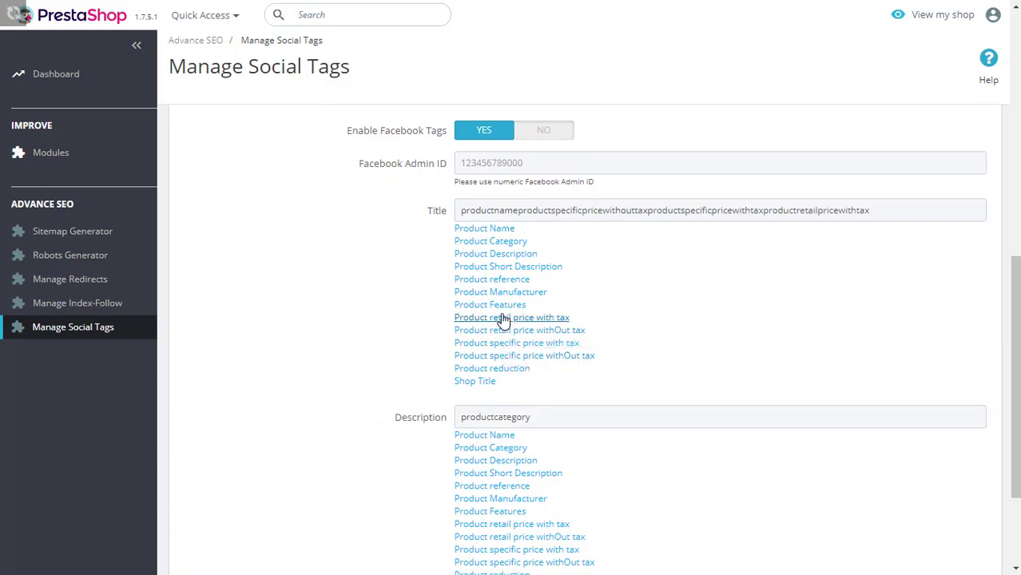